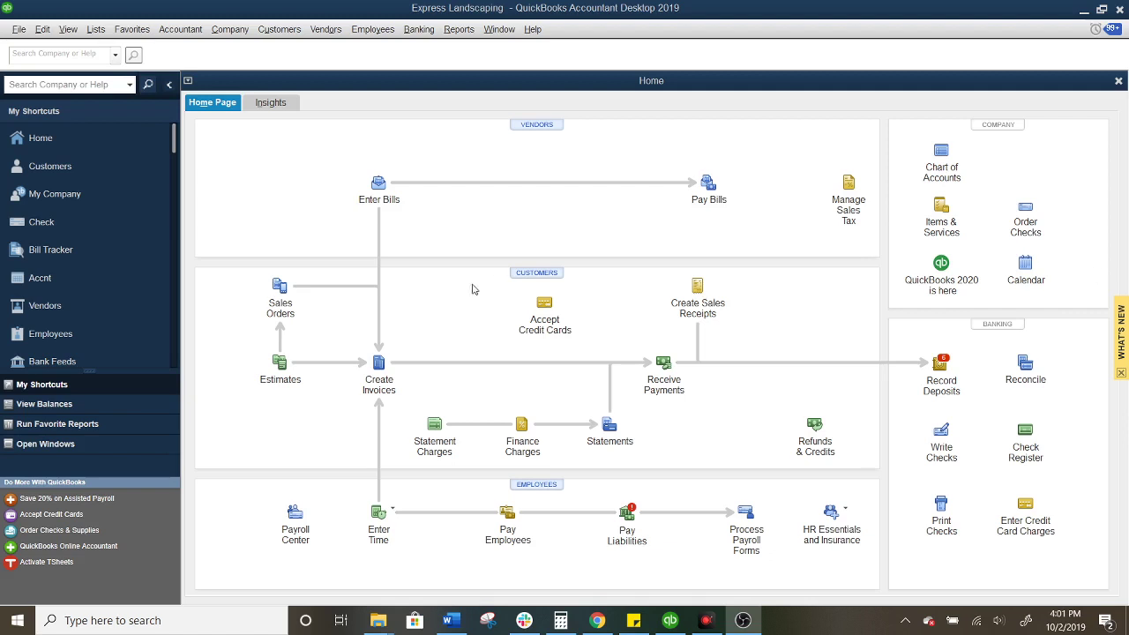
Review the company-wide Payments preferences and accept them
left_click(41, 35)
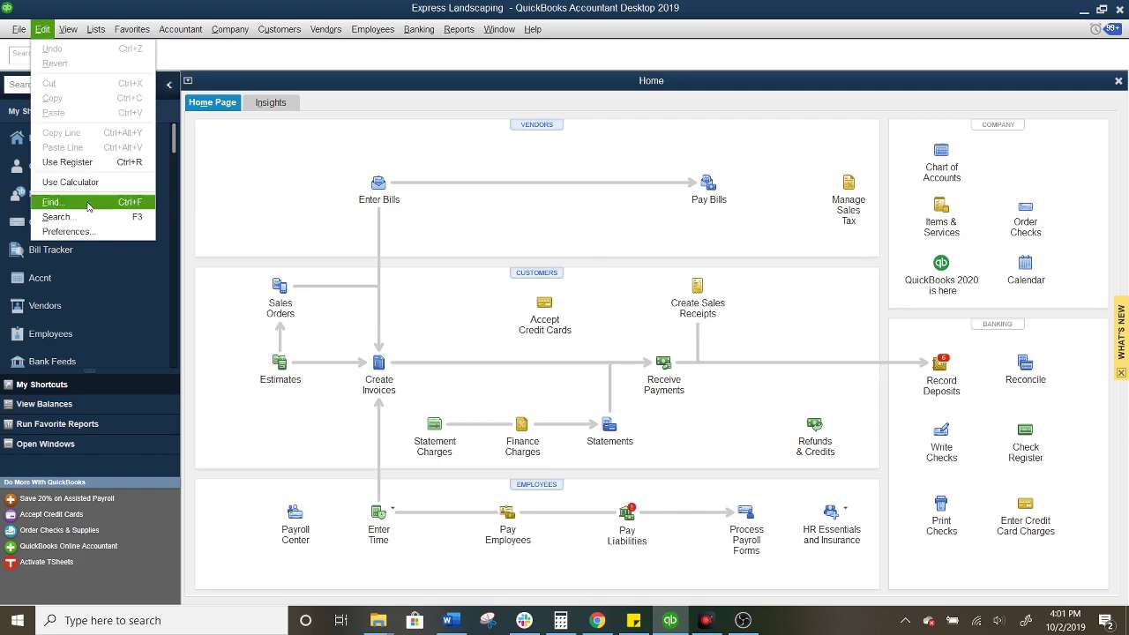
left_click(93, 231)
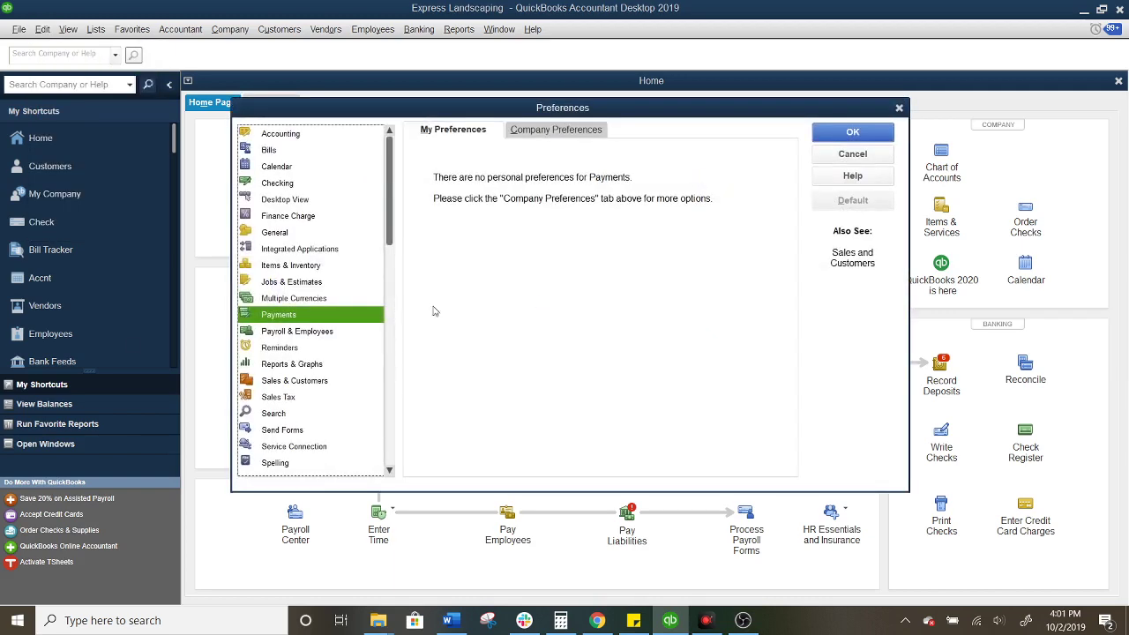
left_click(569, 135)
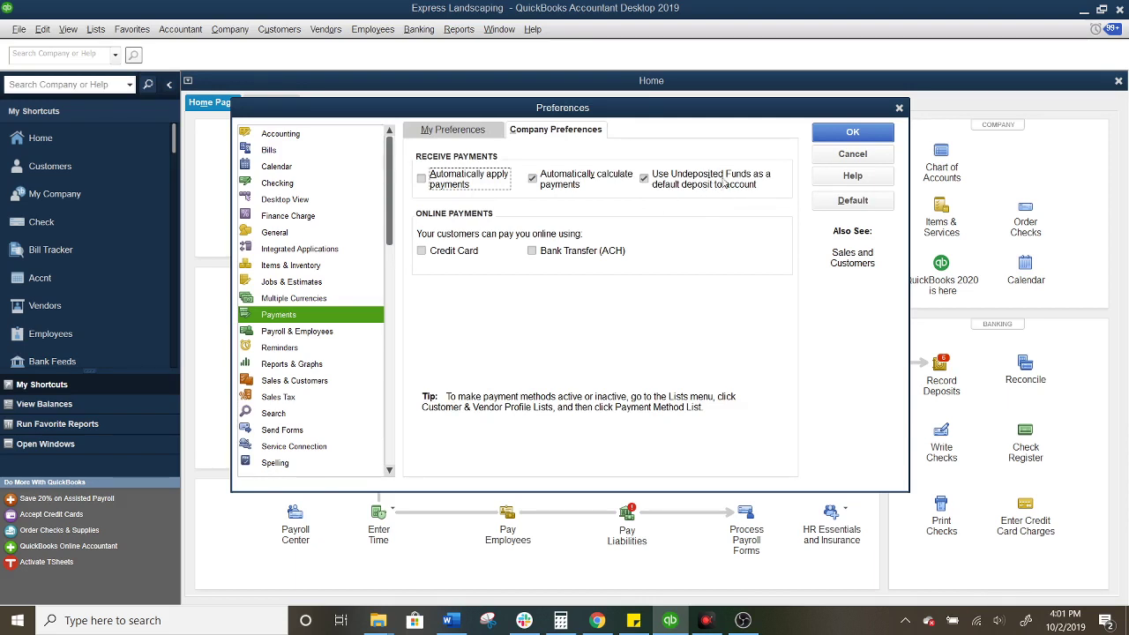
left_click(852, 131)
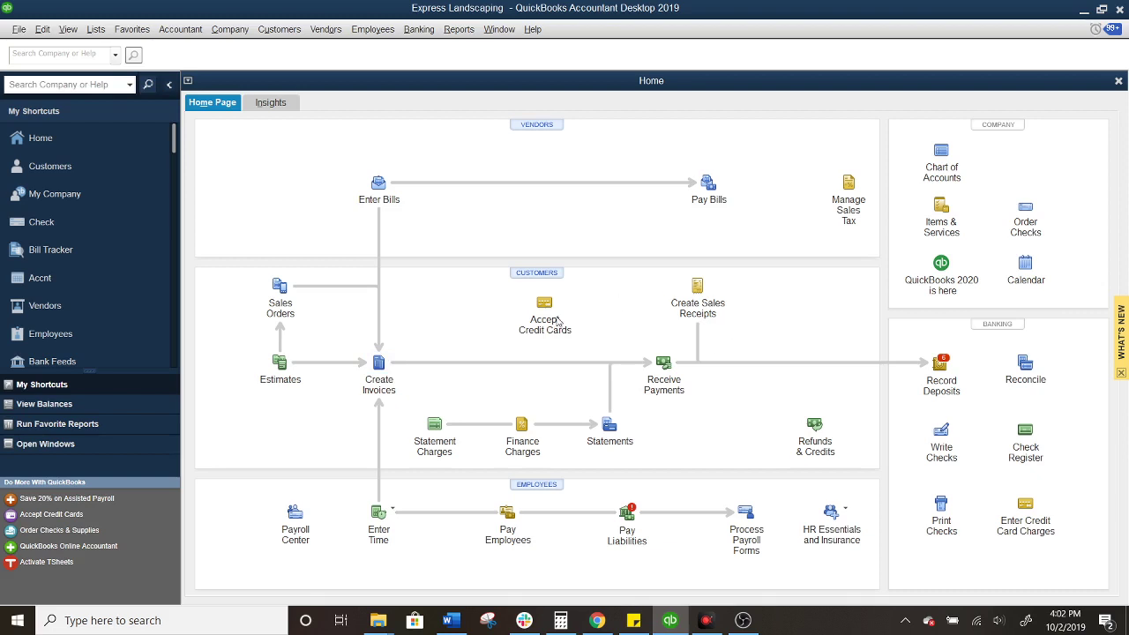
Start a new invoice for Natalie's Kitchen Kuts dated 09/01/2019
left_click(379, 370)
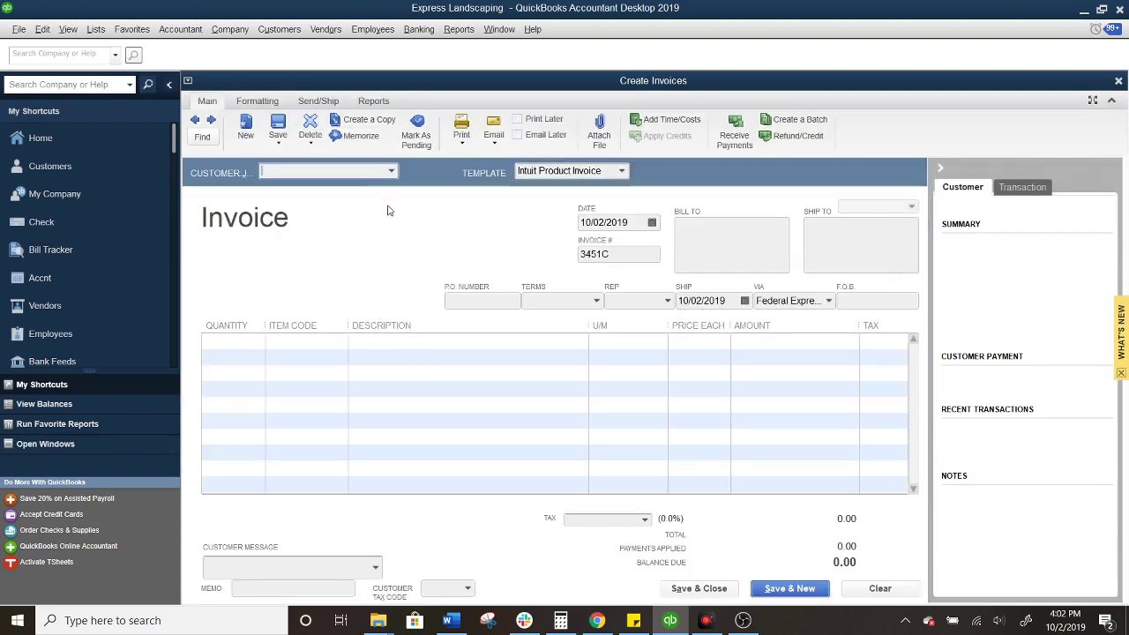
type("Natalie's Kitchen Kuts")
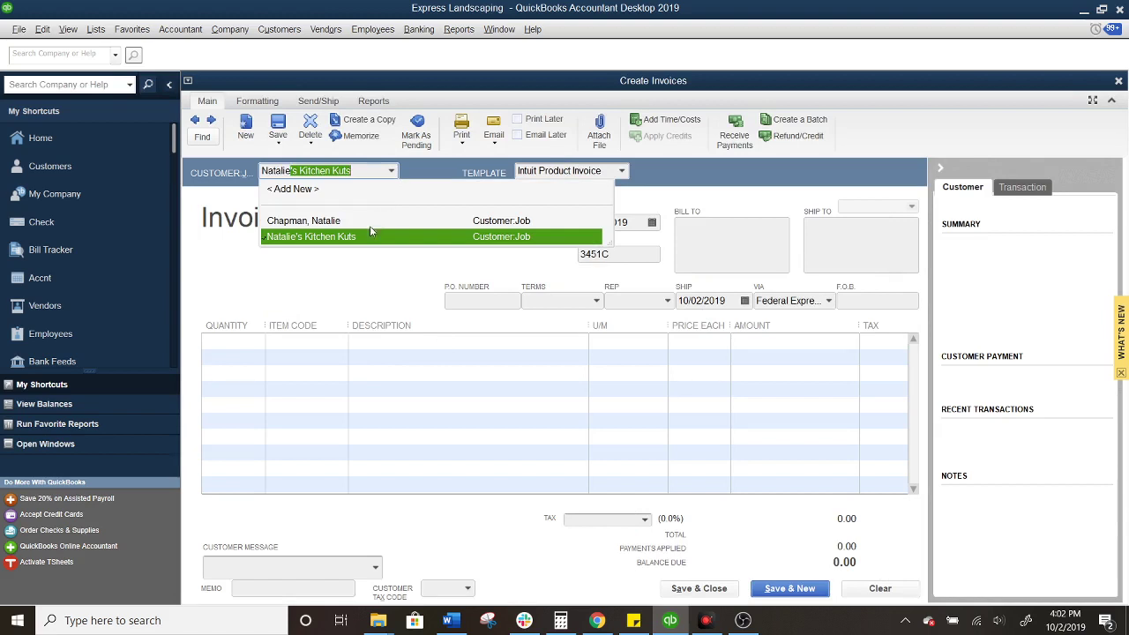
left_click(371, 236)
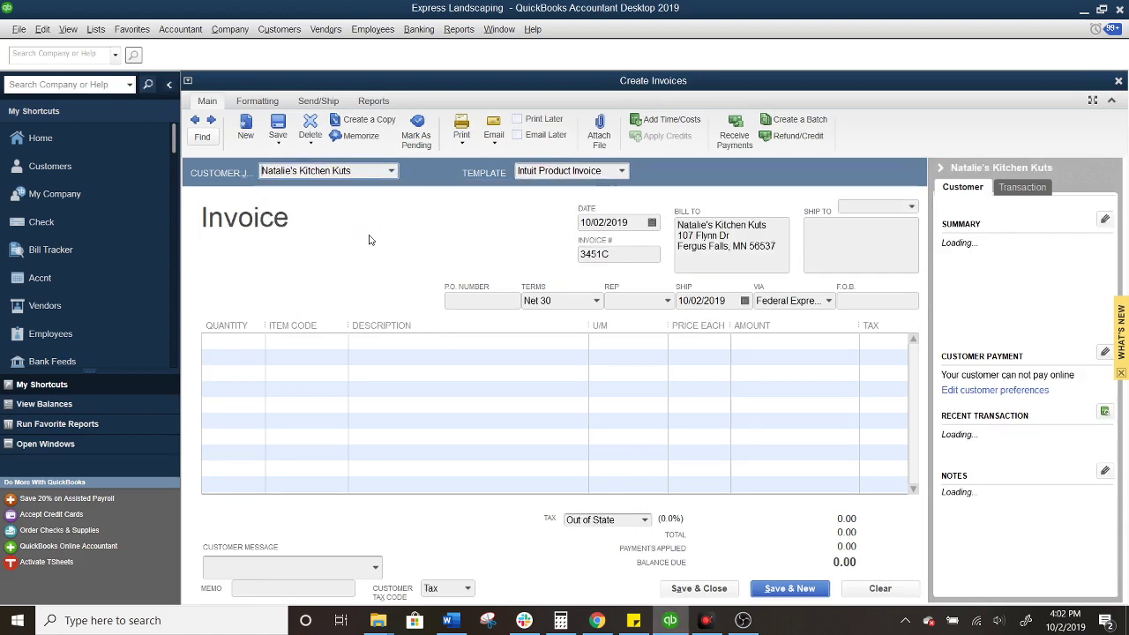
left_click(644, 221)
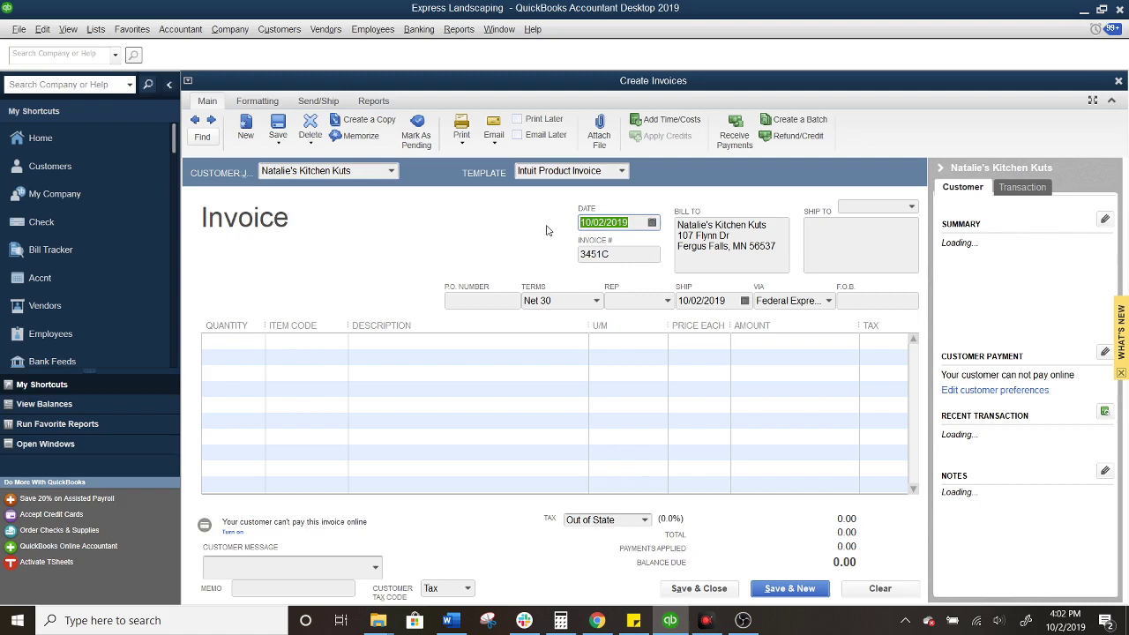
type("0901")
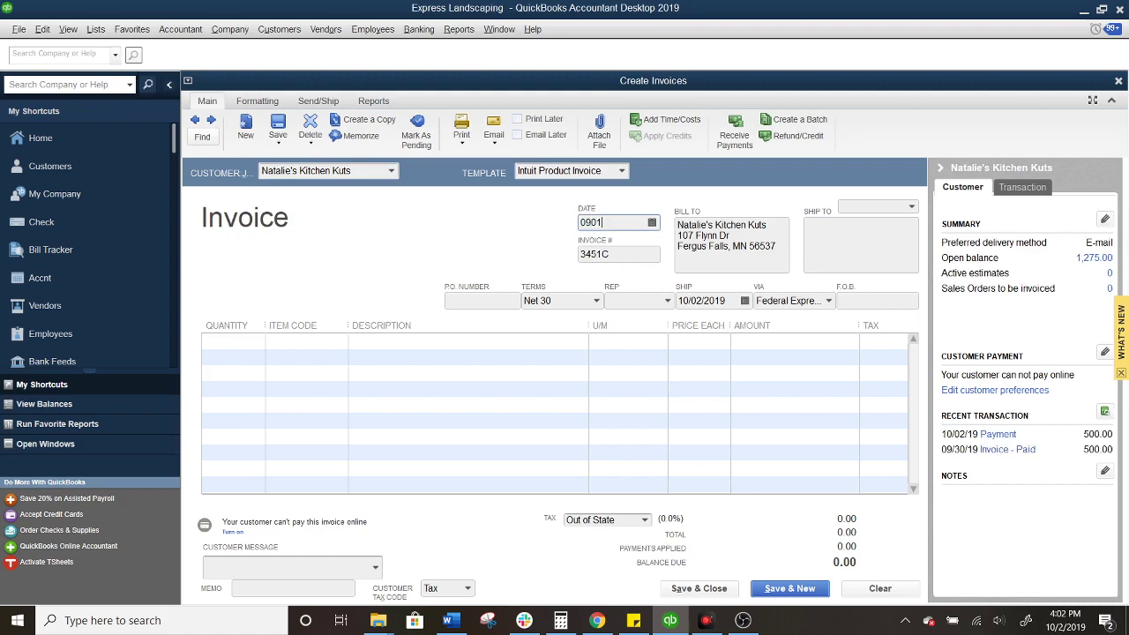
key("Tab")
key("Tab")
key("Tab")
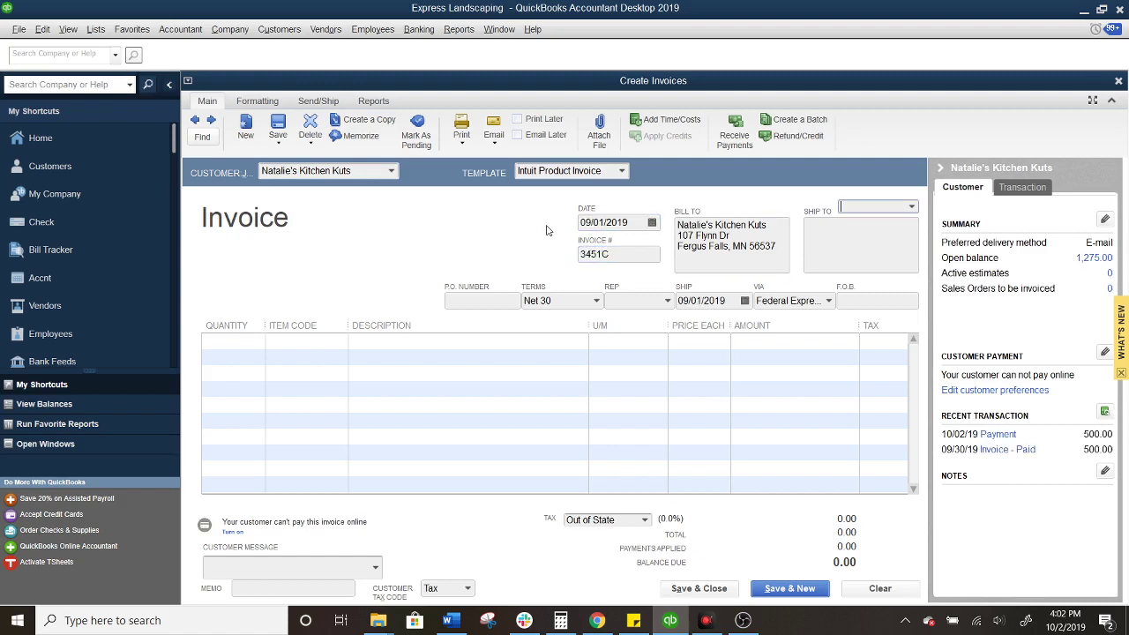
Add a 14 Plumbing line at 500.00 and save invoice 3451C
left_click(314, 344)
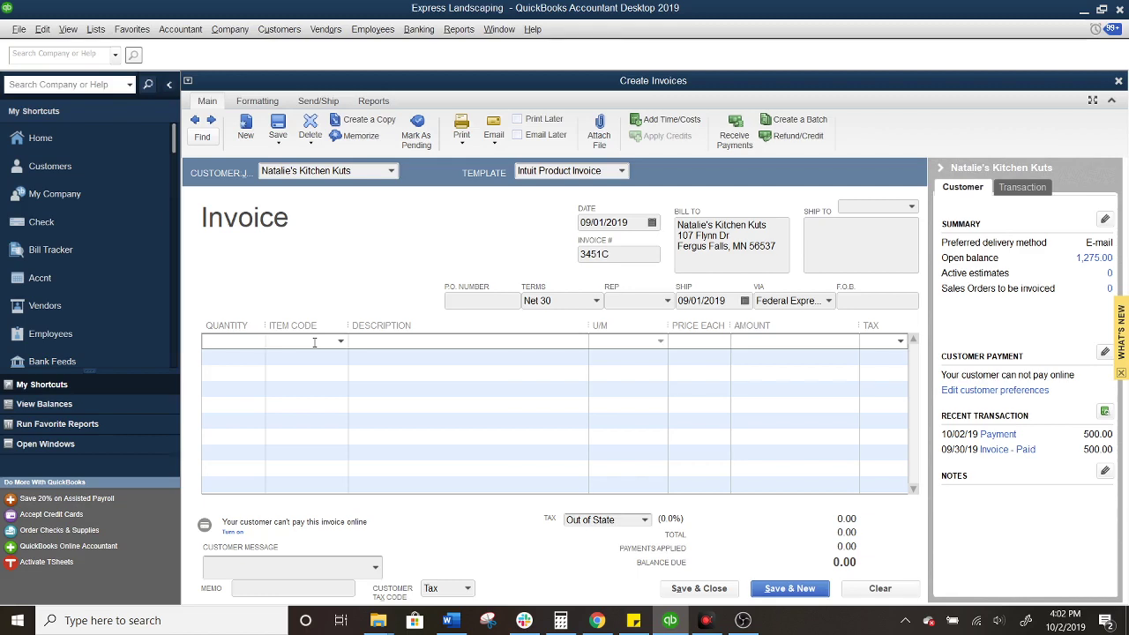
type("plumb")
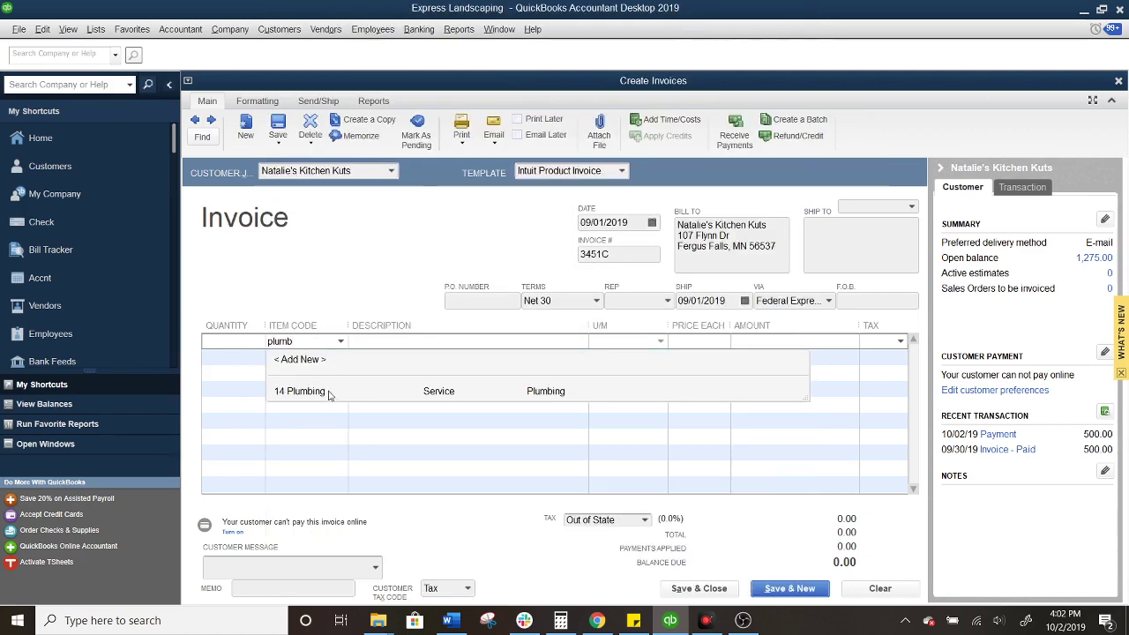
left_click(328, 391)
key("Tab")
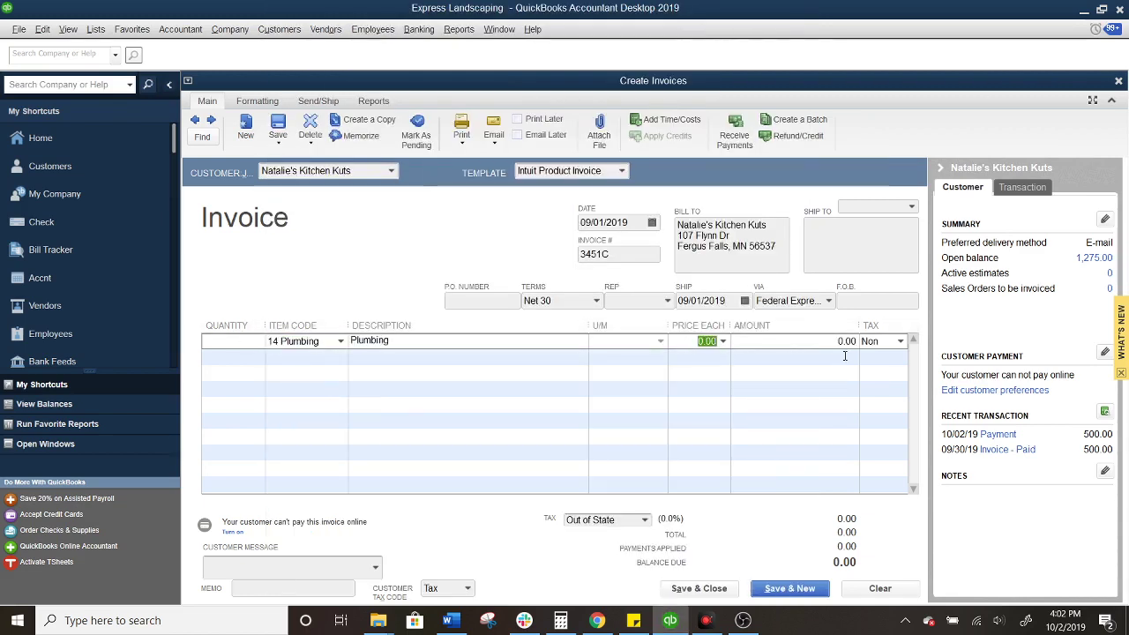
type("500")
key("Tab")
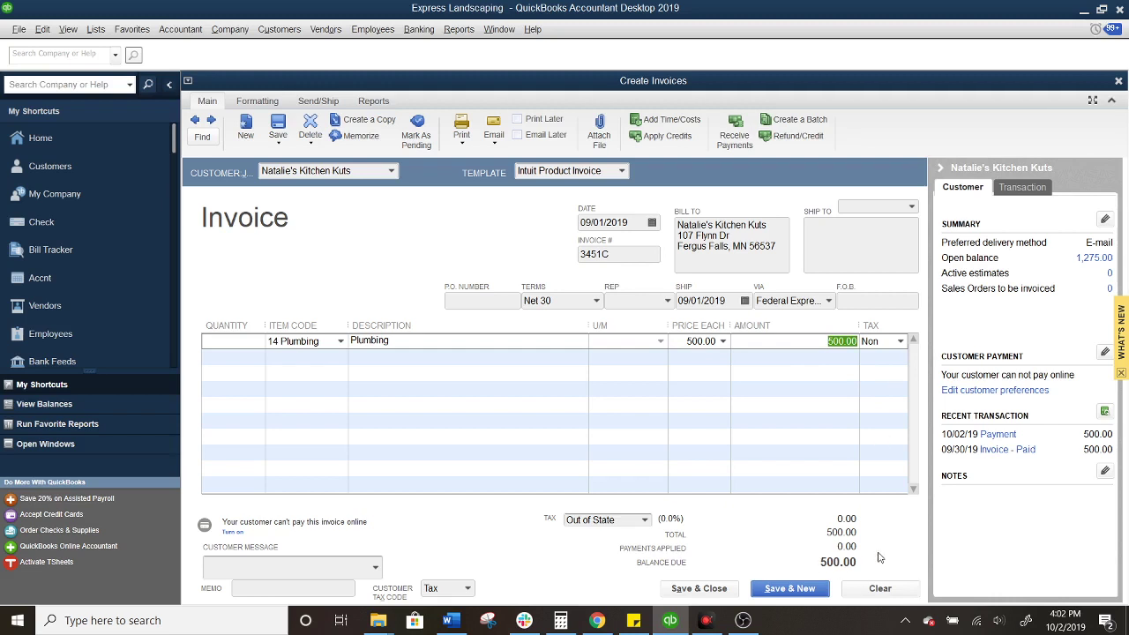
left_click(721, 592)
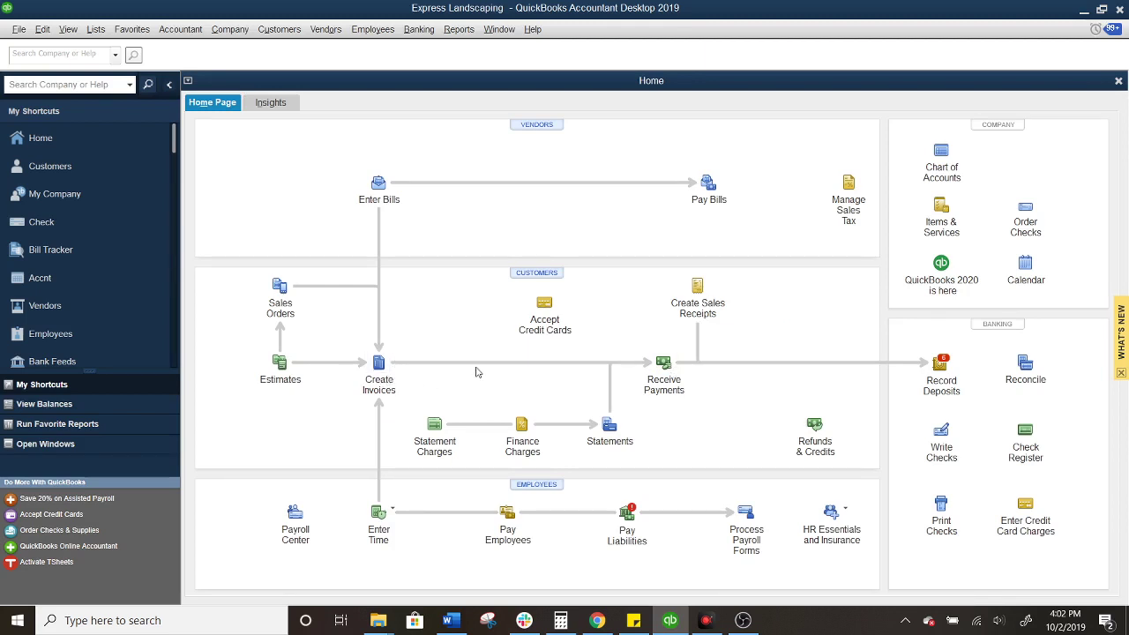
Apply Natalie's Kitchen Kuts' 500.00 check 123456, dated 09/30/2019, to invoice 3451C and save
left_click(664, 366)
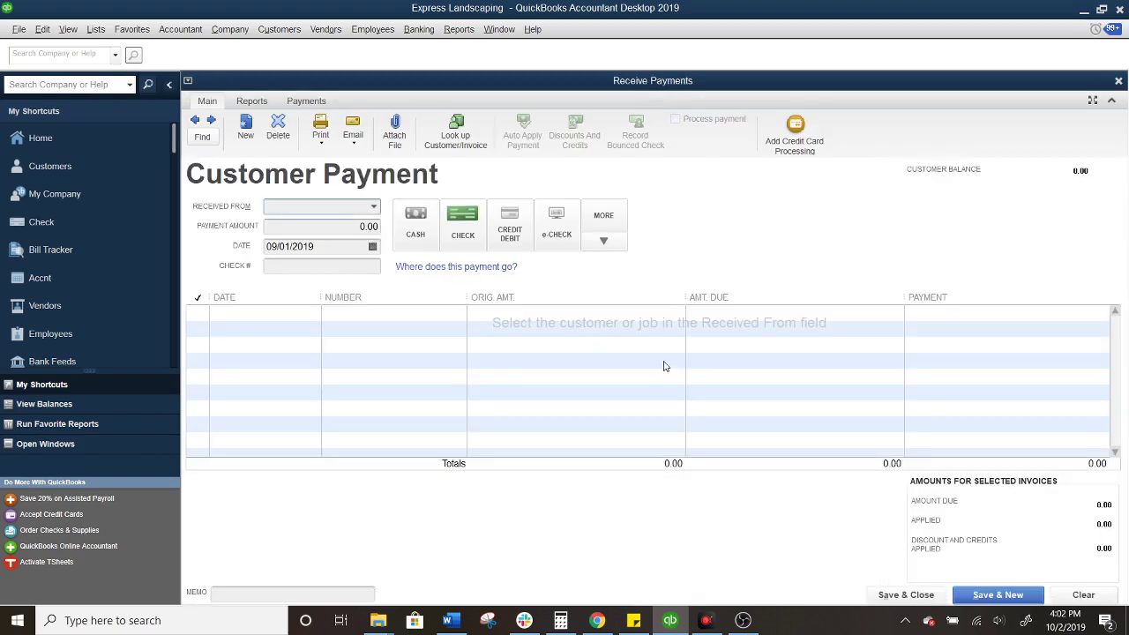
type("Natalie's Kitchen Kuts")
key("Tab")
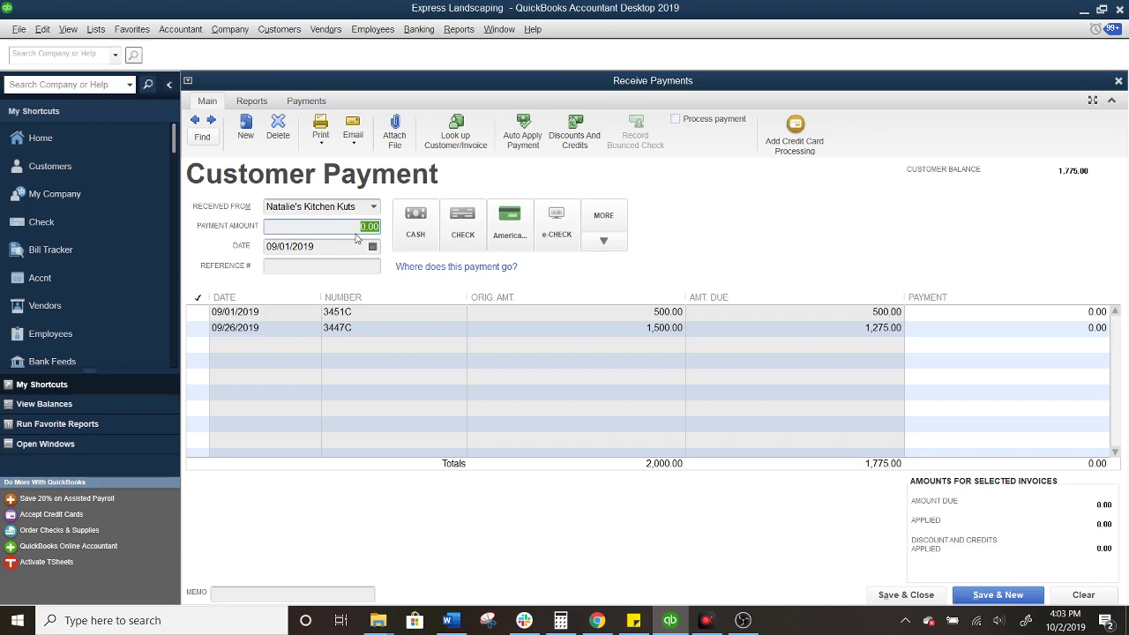
left_click(203, 314)
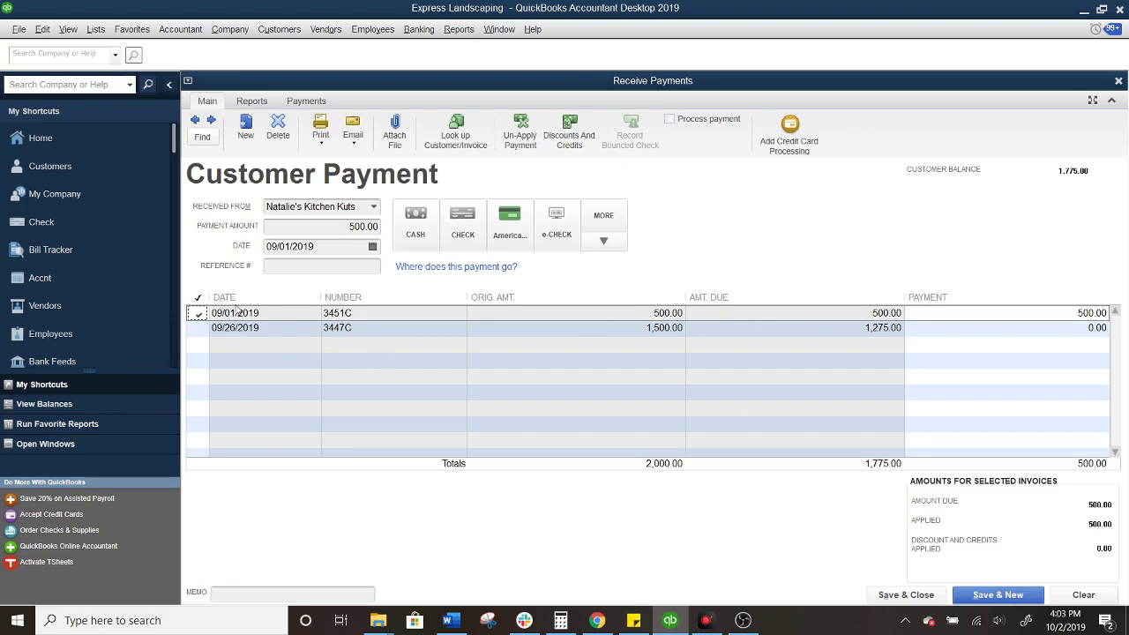
left_click(355, 245)
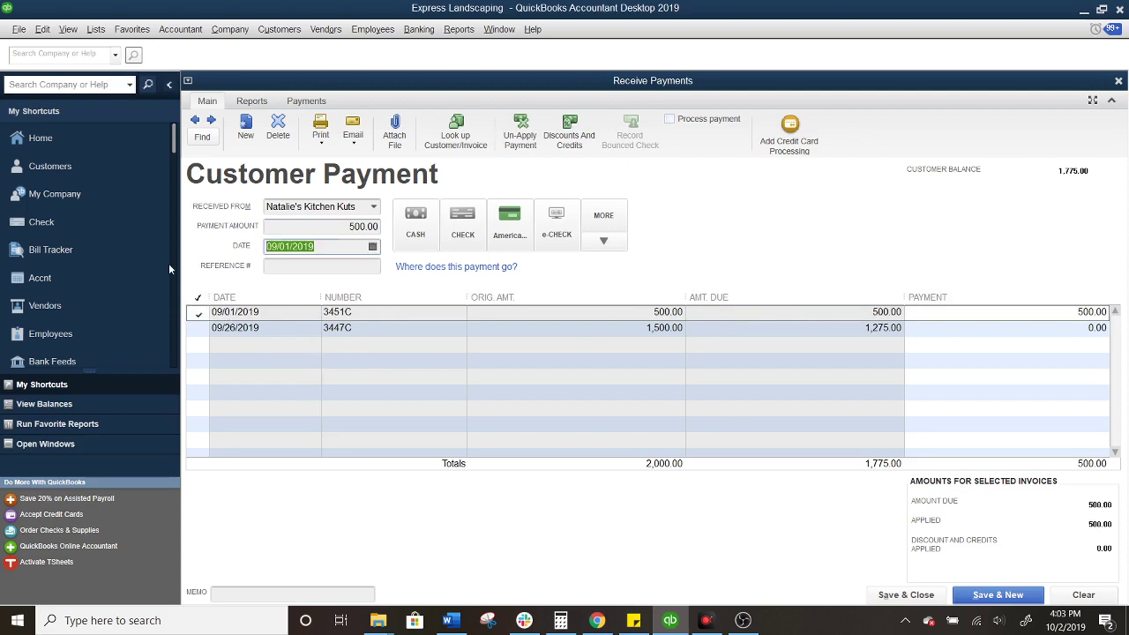
type("09/30")
key("Tab")
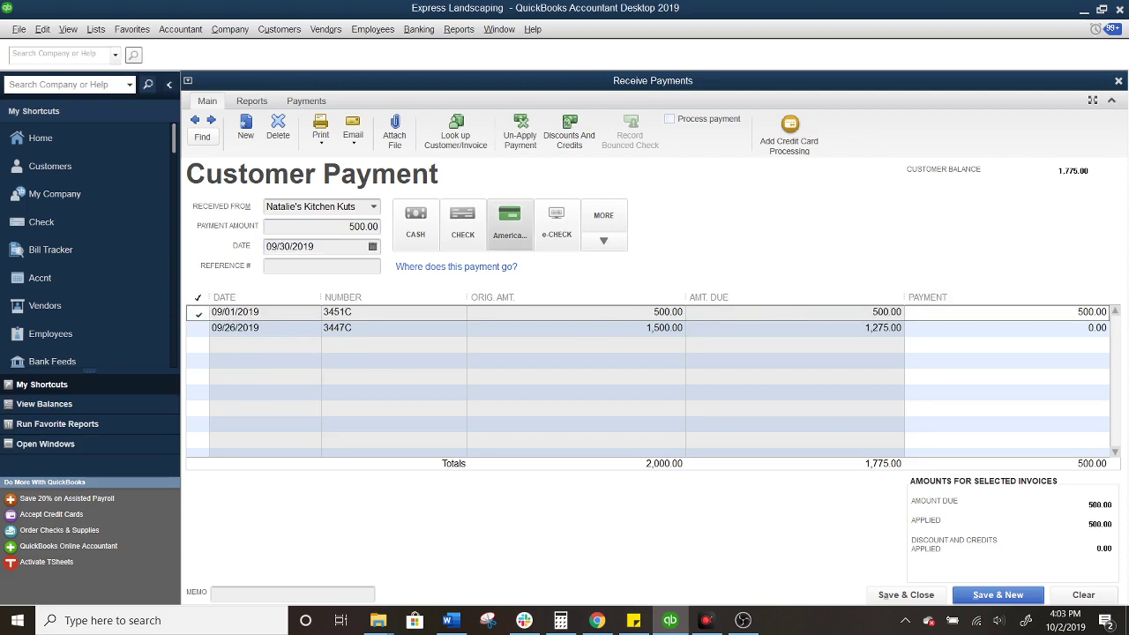
left_click(459, 240)
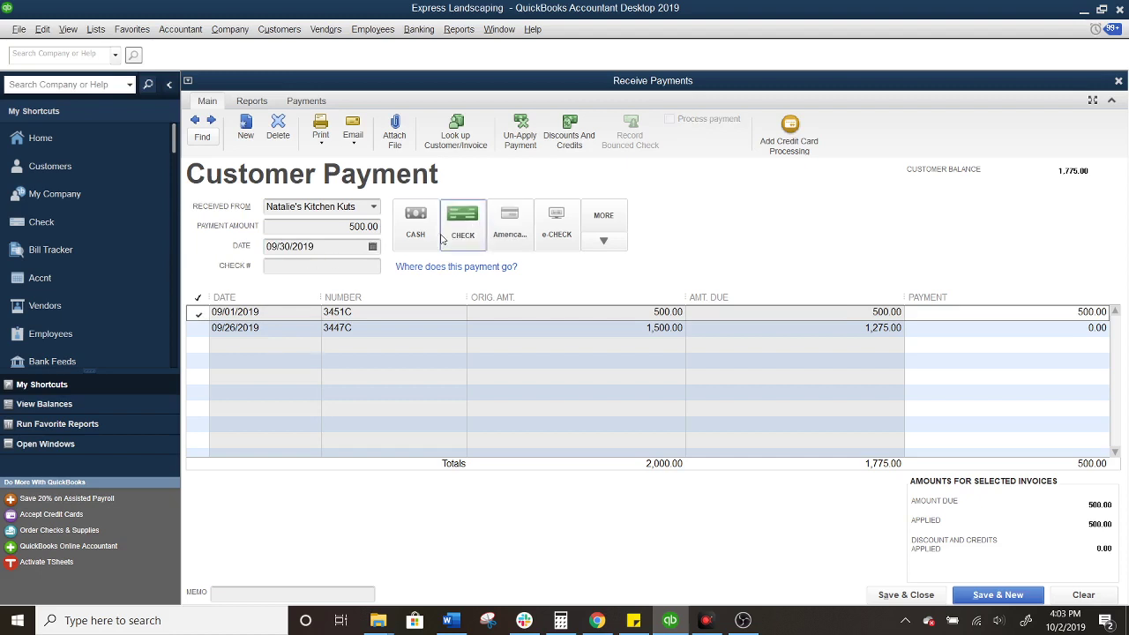
left_click(274, 269)
type("123456")
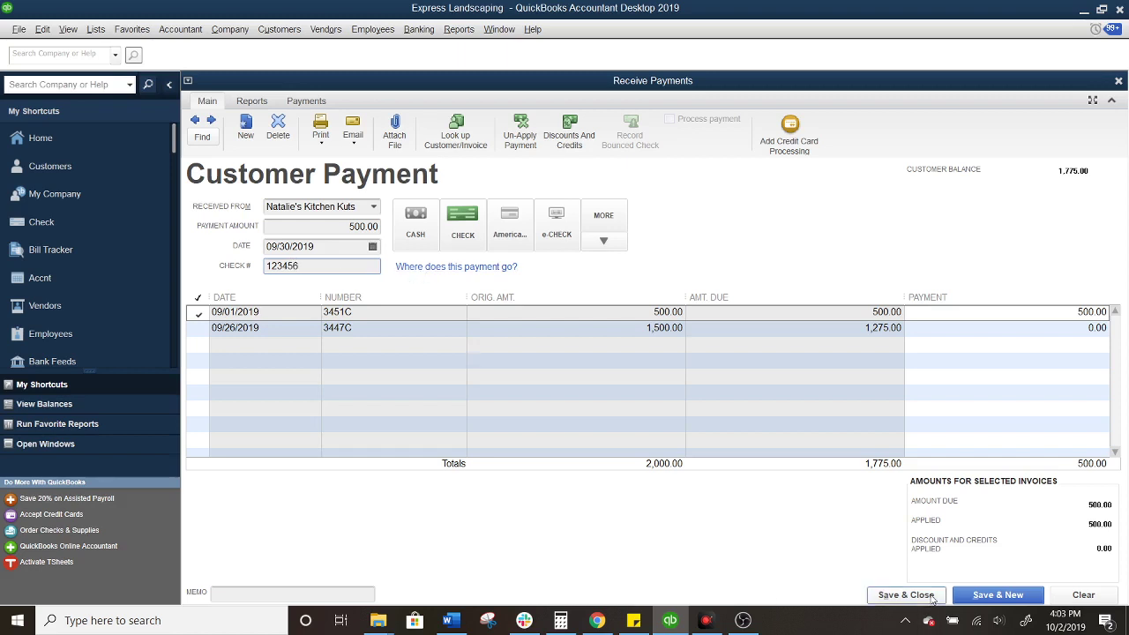
left_click(932, 599)
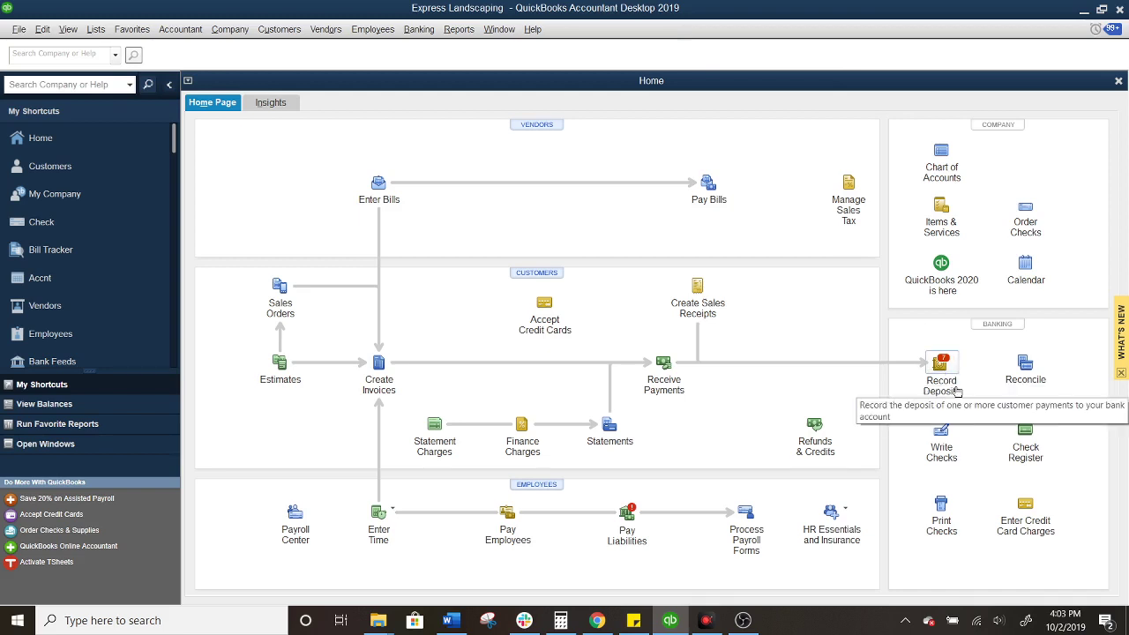
Select Natalie's Kitchen Kuts' 500.00 and DJ's Computers' 1,500.00 checks for a new deposit
left_click(942, 370)
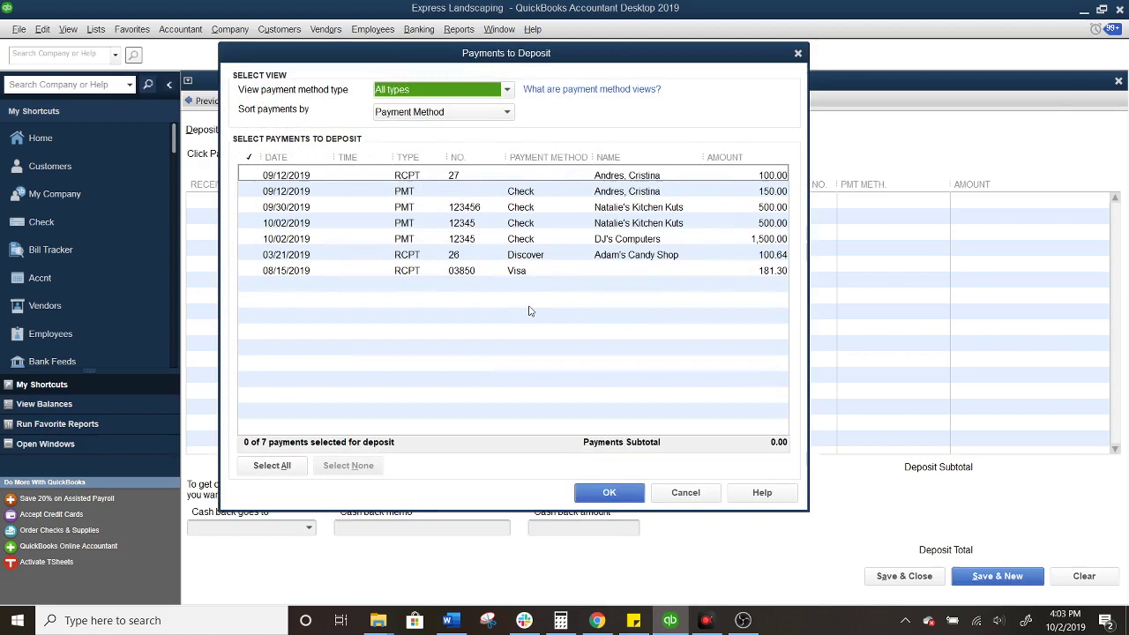
left_click_drag(619, 59, 677, 86)
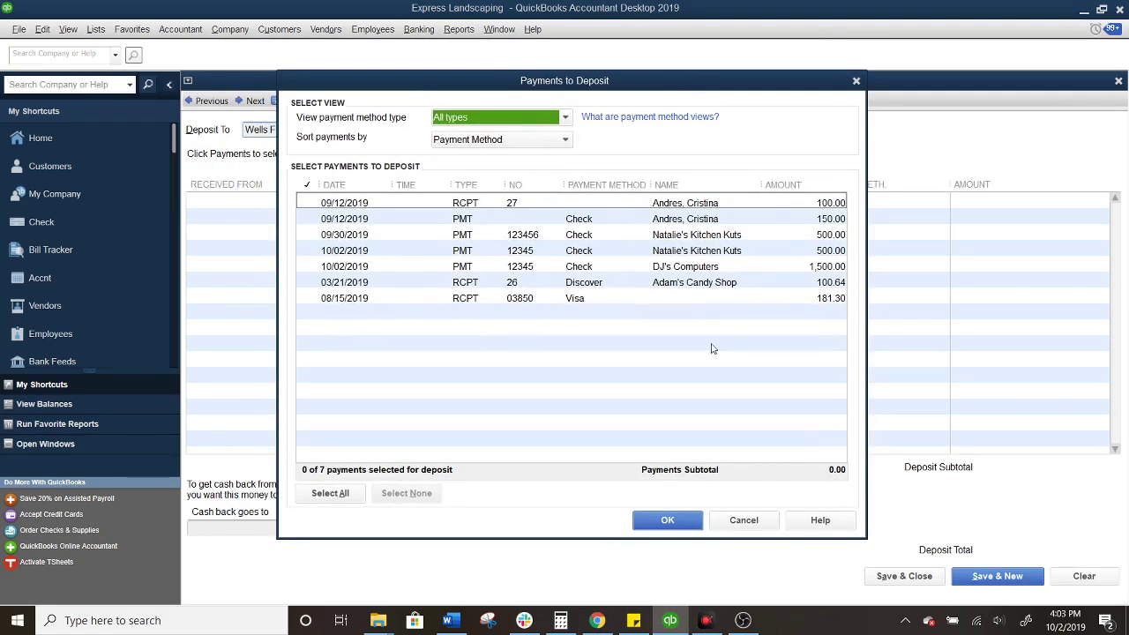
left_click(310, 236)
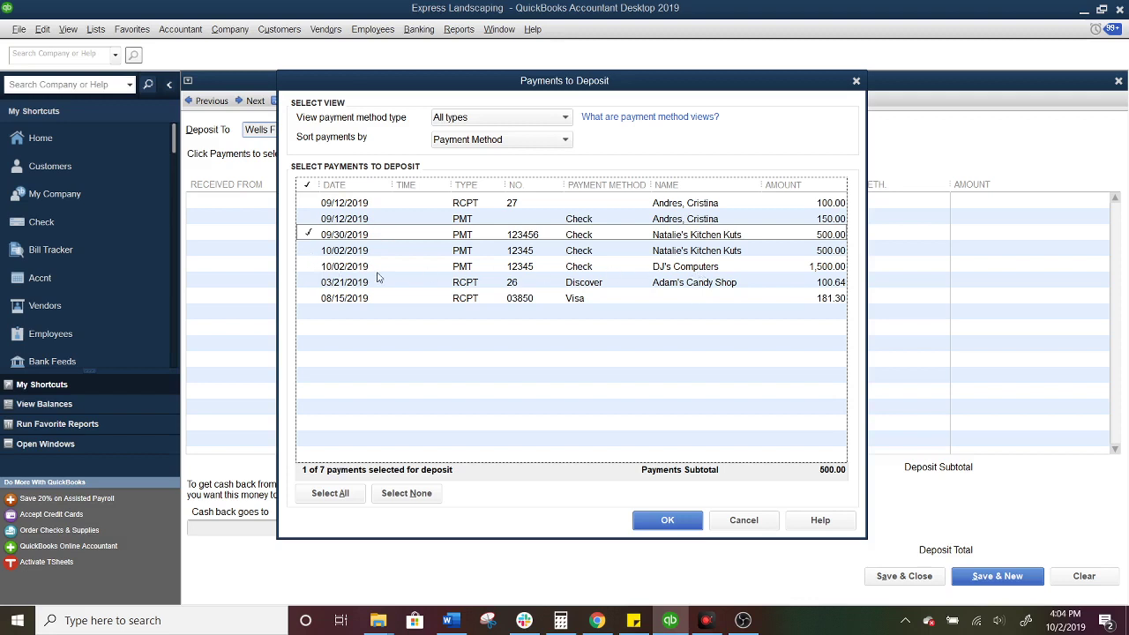
left_click(309, 267)
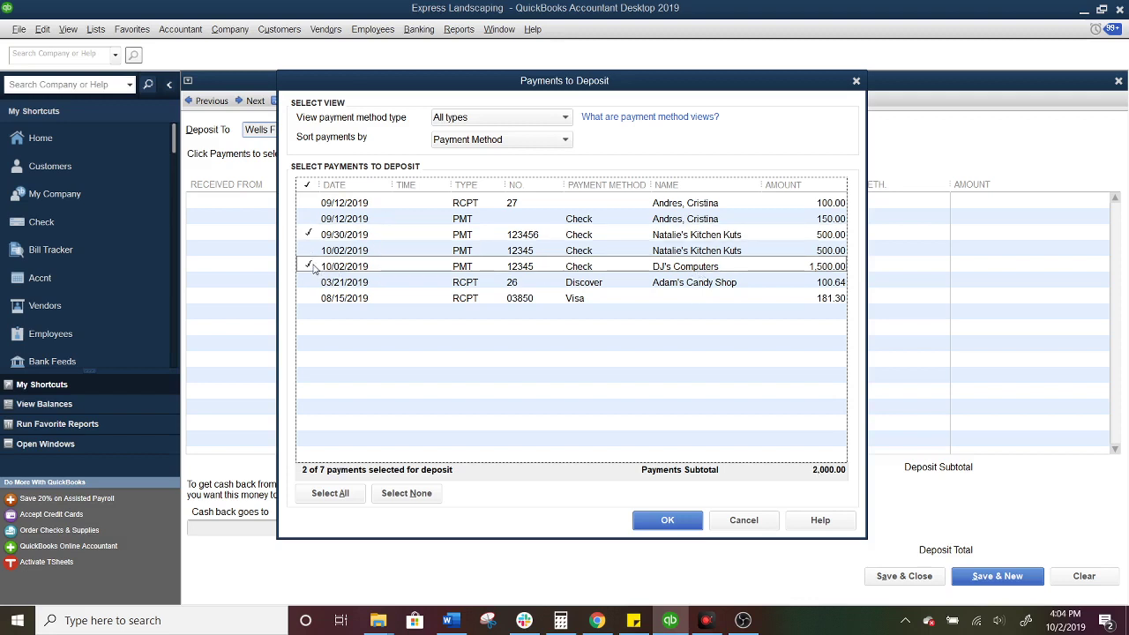
left_click(679, 522)
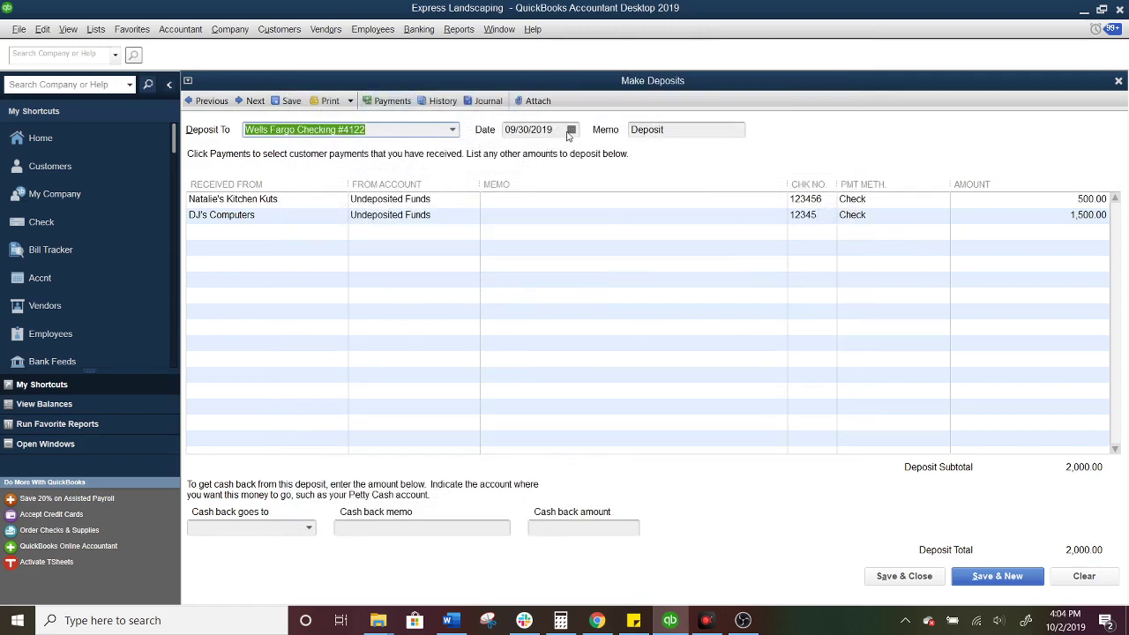
Date the deposit 10/03/2019, keep Wells Fargo Checking #4122 as the account, and save
left_click(571, 130)
left_click(622, 153)
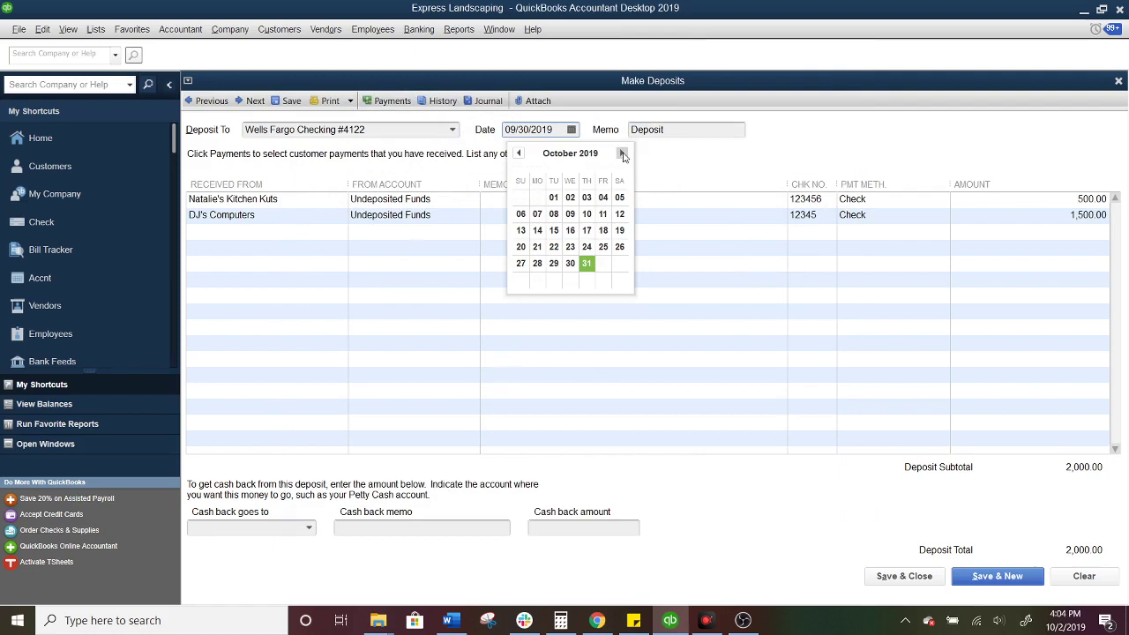
left_click(586, 197)
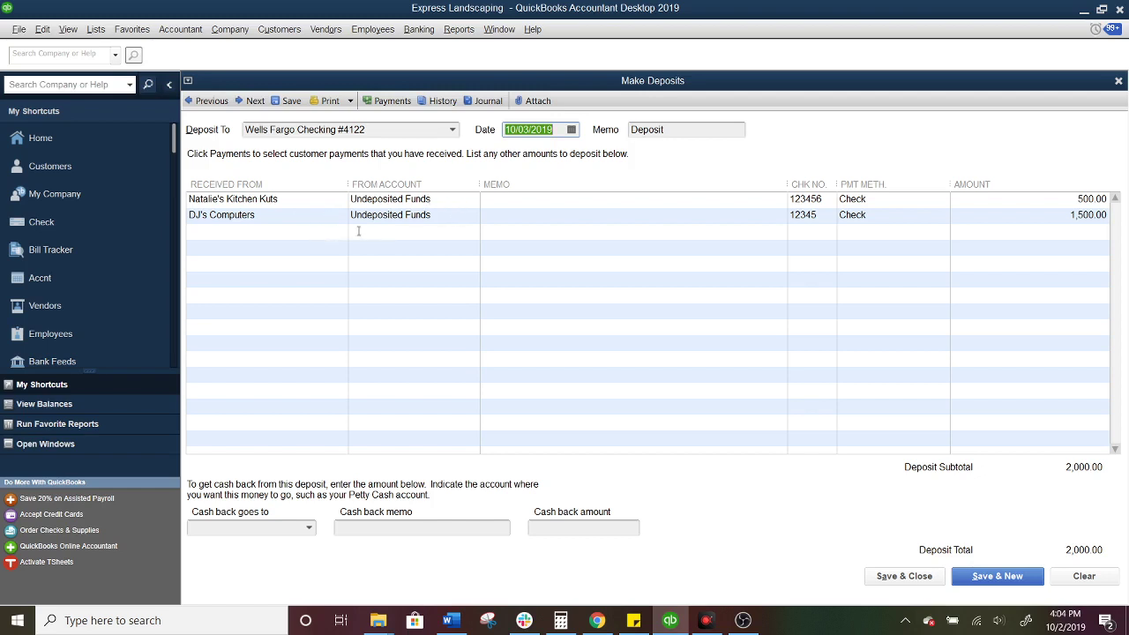
left_click(451, 130)
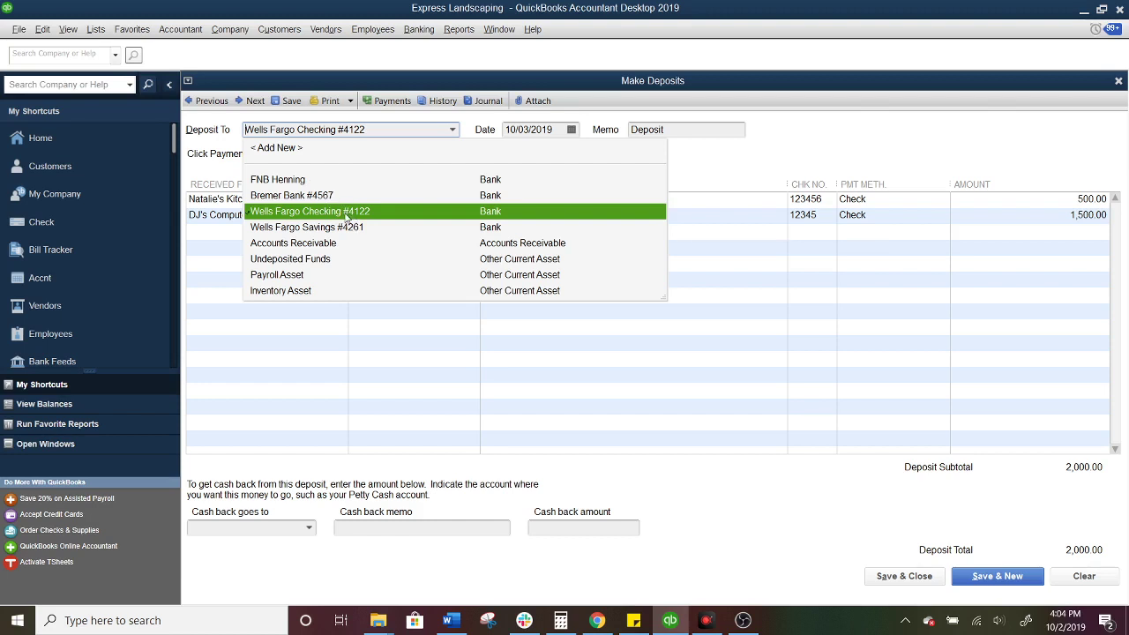
left_click(347, 211)
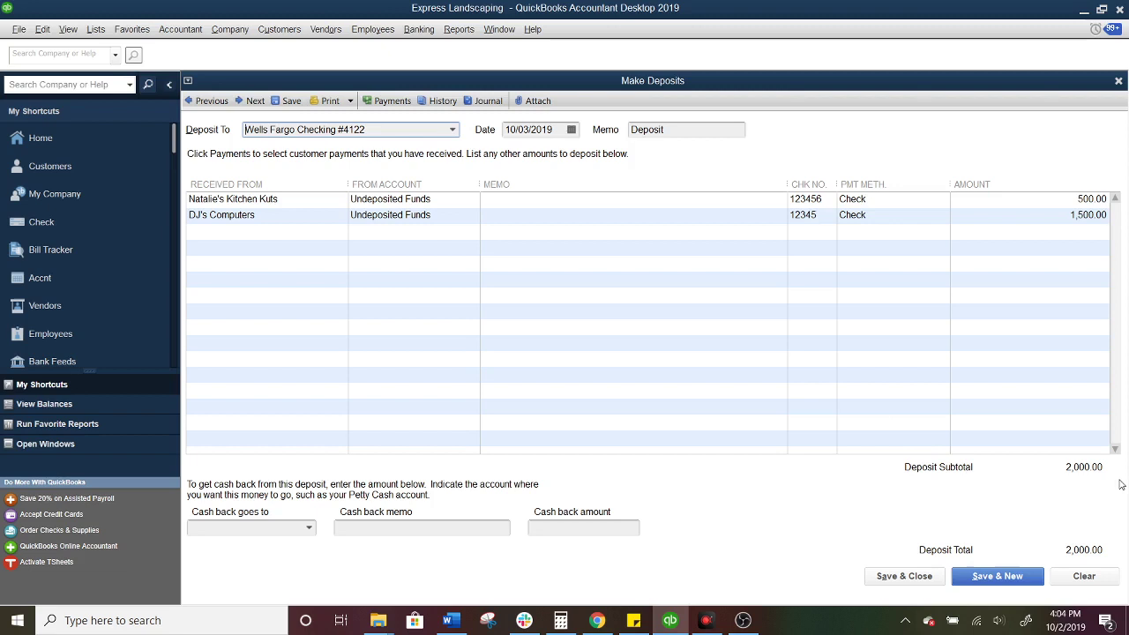
left_click(904, 576)
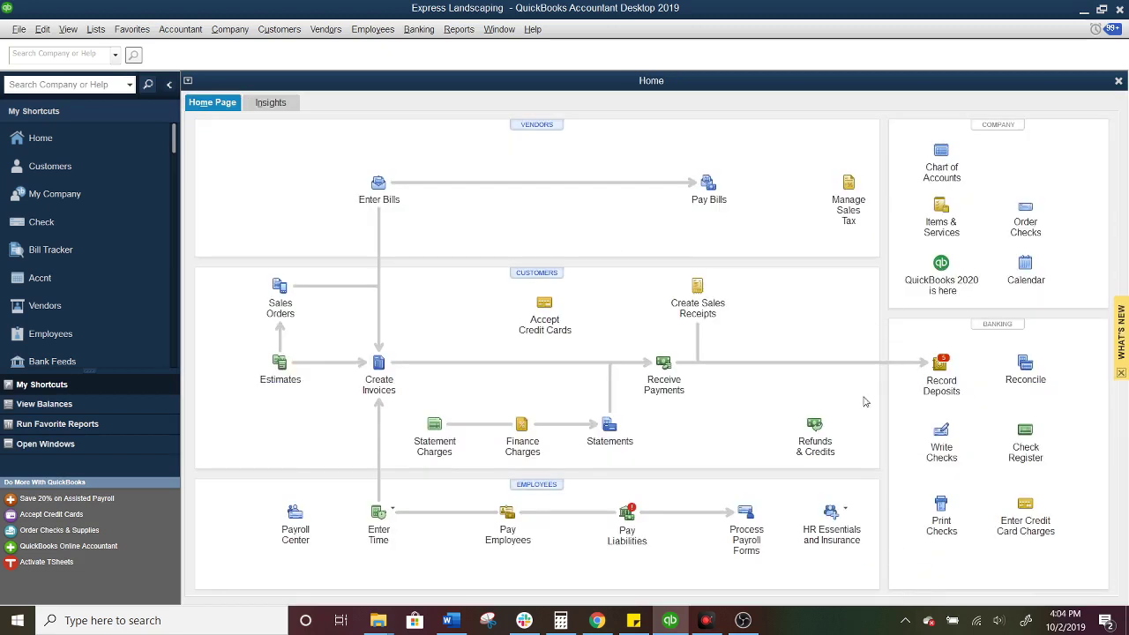
Open the register for Wells Fargo Checking #4122 to view the 2,000.00 deposit
left_click(1025, 434)
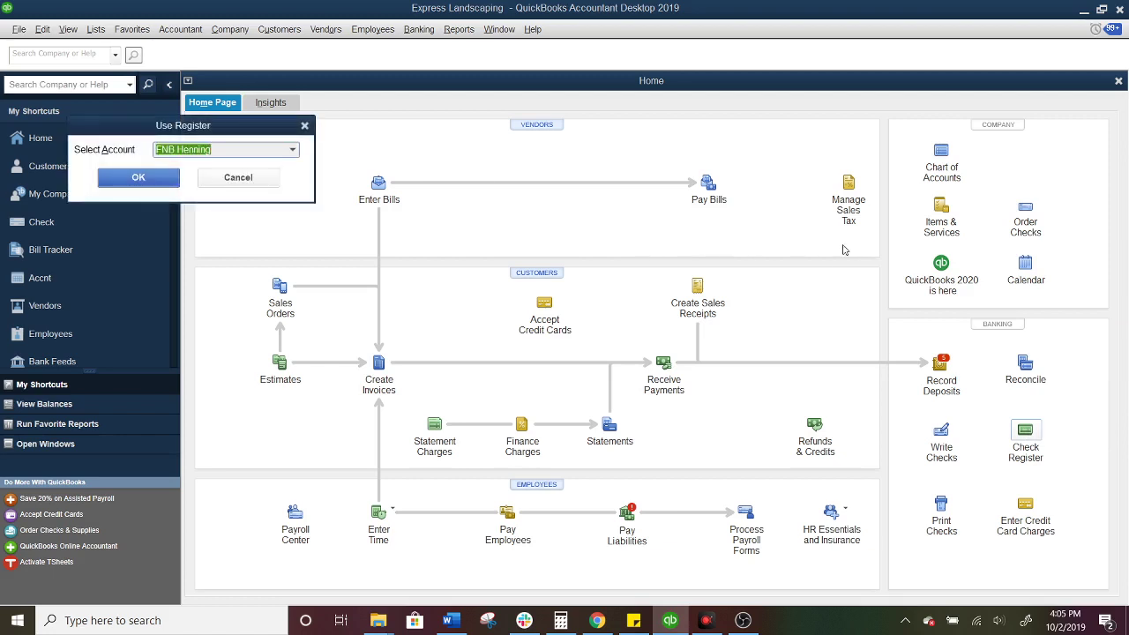
left_click(265, 148)
left_click(293, 150)
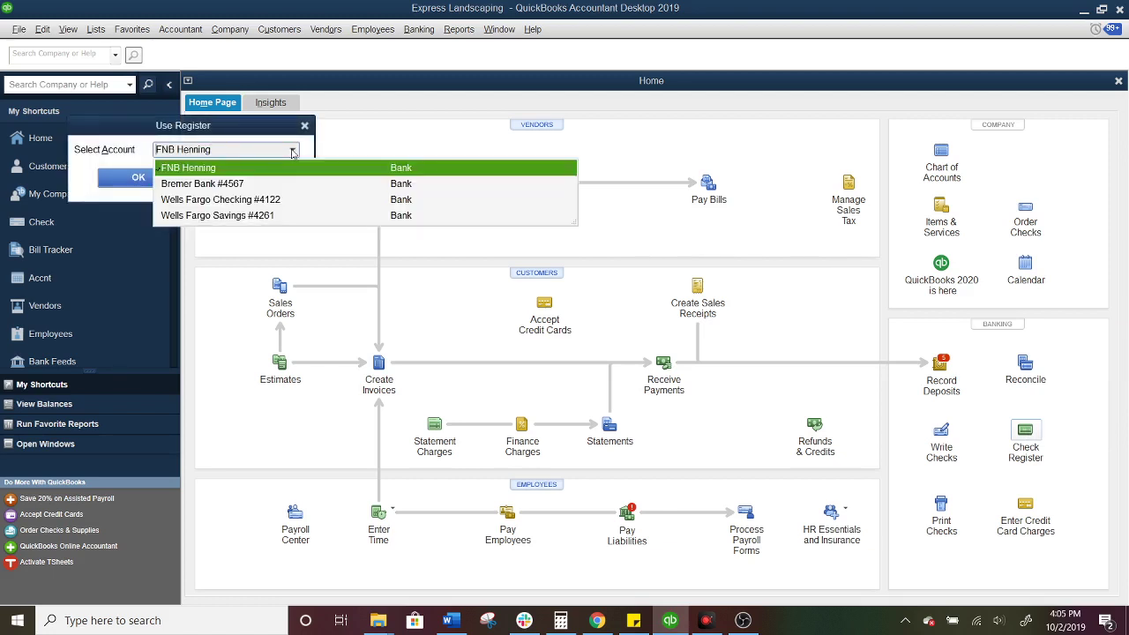
left_click(299, 201)
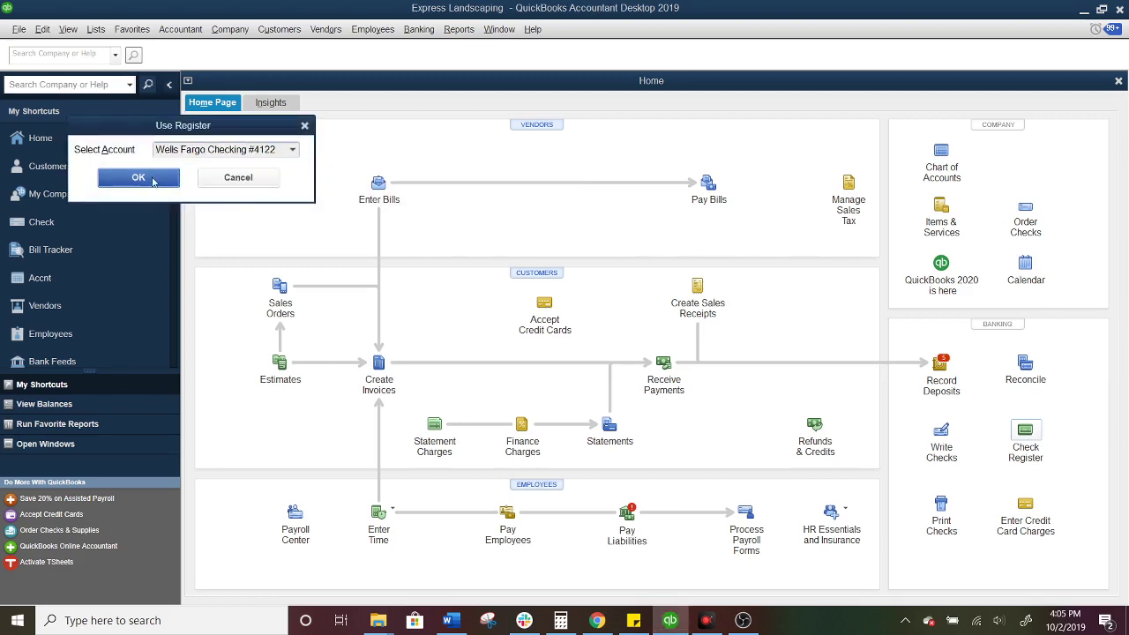
left_click(139, 178)
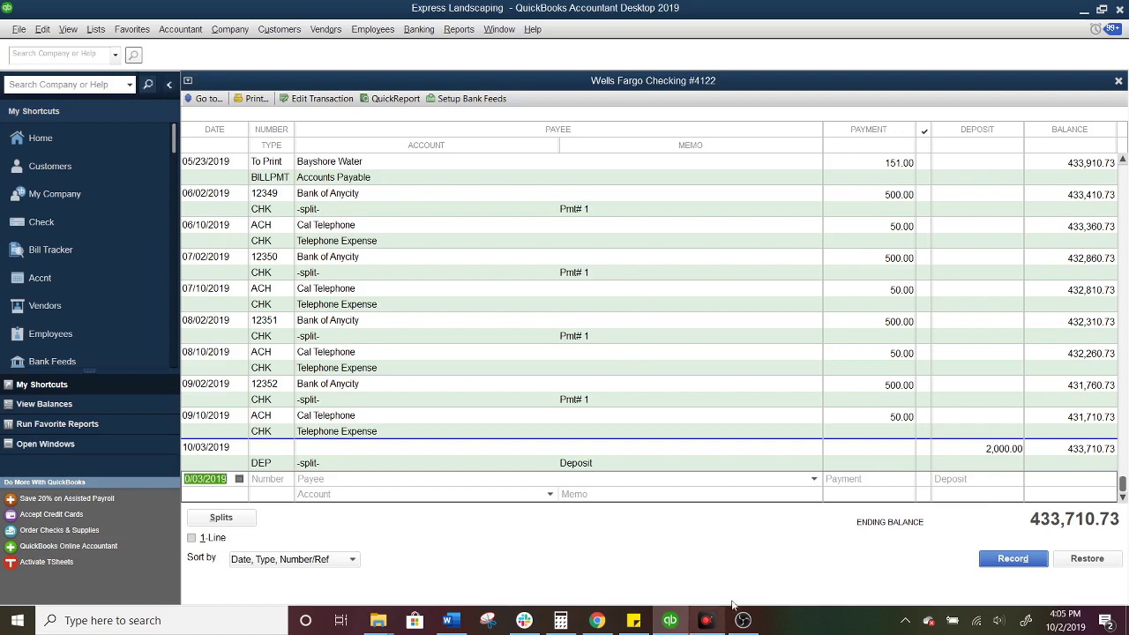
Close the Wells Fargo Checking register with Esc
key("Escape")
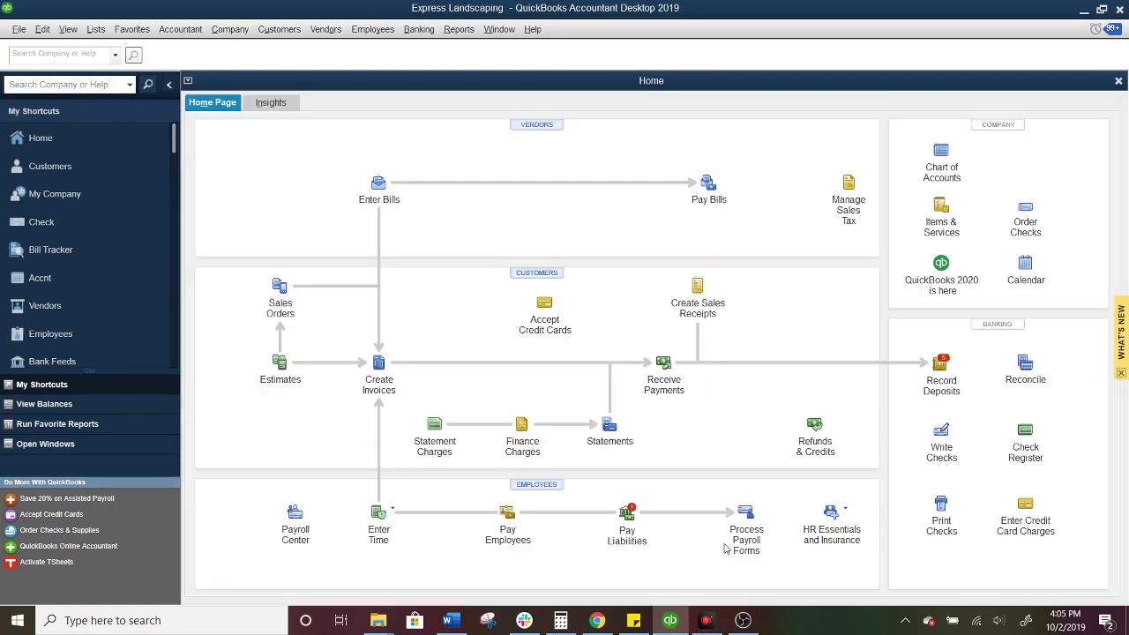